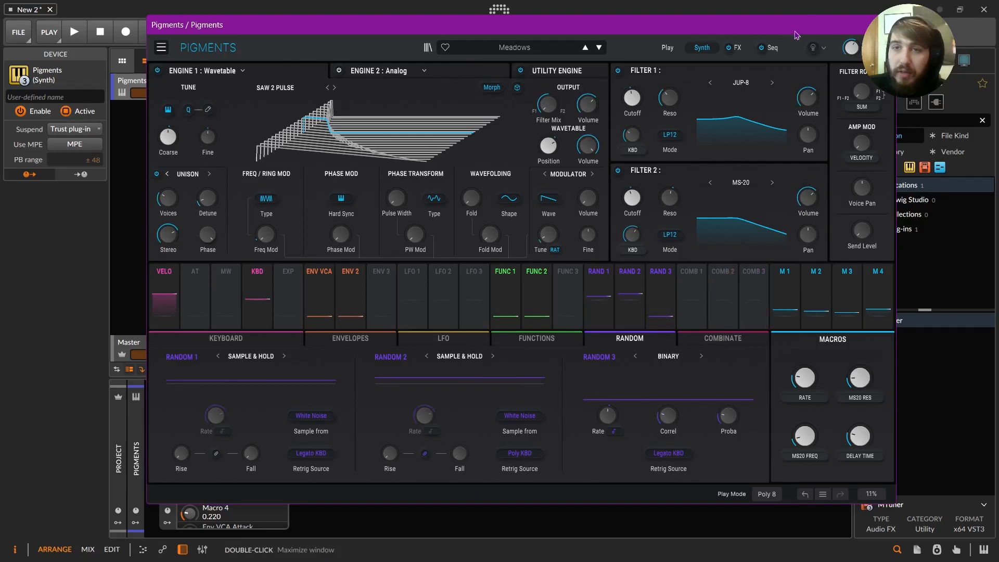
View the sequencer tracks and inspect the modulation routings assigned to Random 1.
{"action": "left_click", "coordinate": [778, 48]}
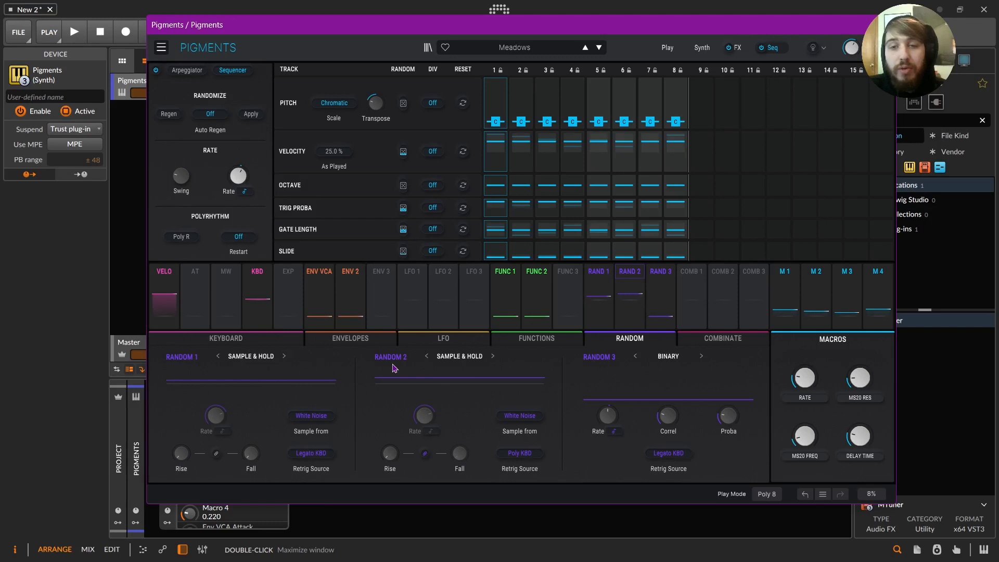
{"action": "left_click", "coordinate": [643, 273]}
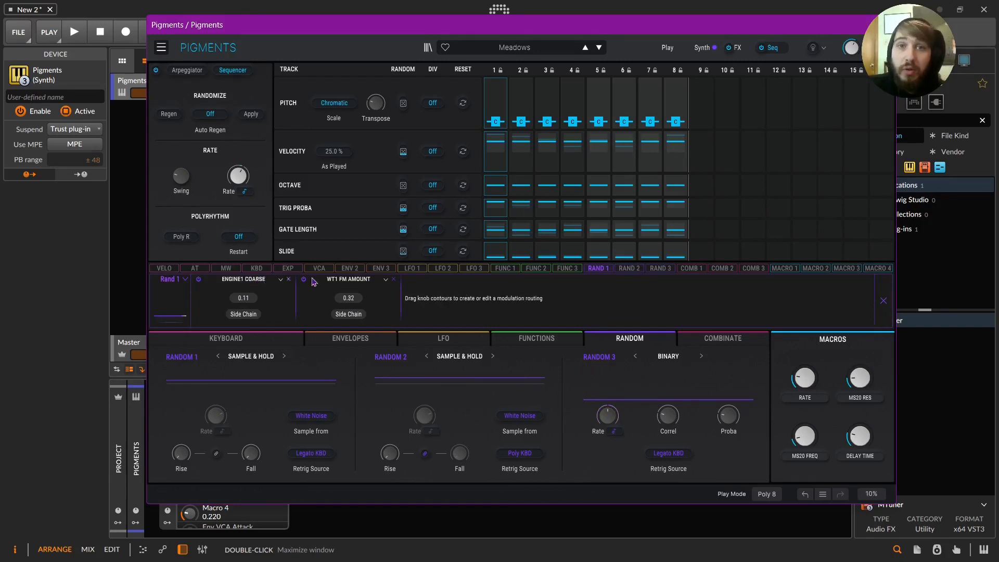
{"action": "left_click", "coordinate": [884, 303]}
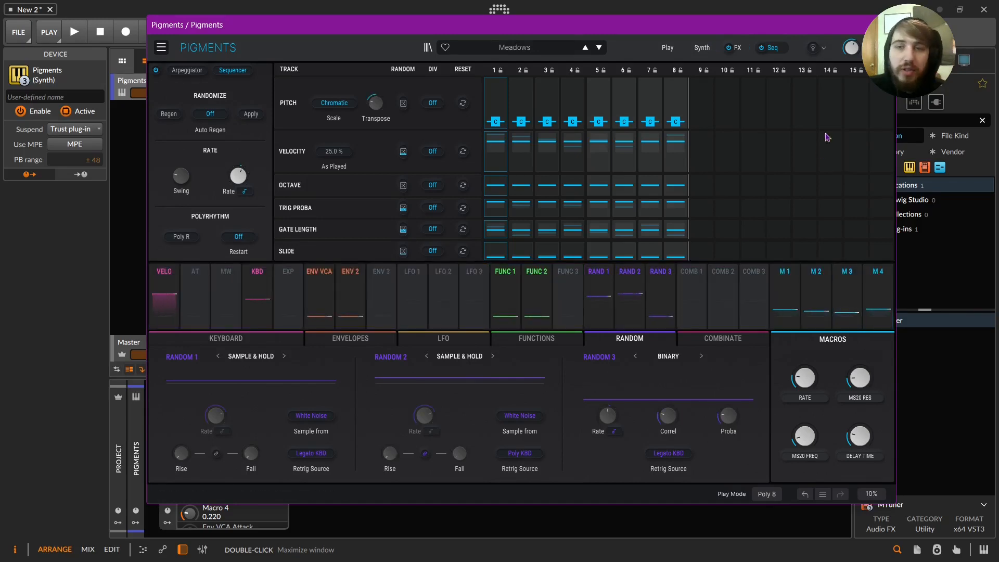
Return to the synth view and inspect Engine 1's pitch quantize settings and the modulation routings of Random 2.
{"action": "left_click", "coordinate": [702, 48]}
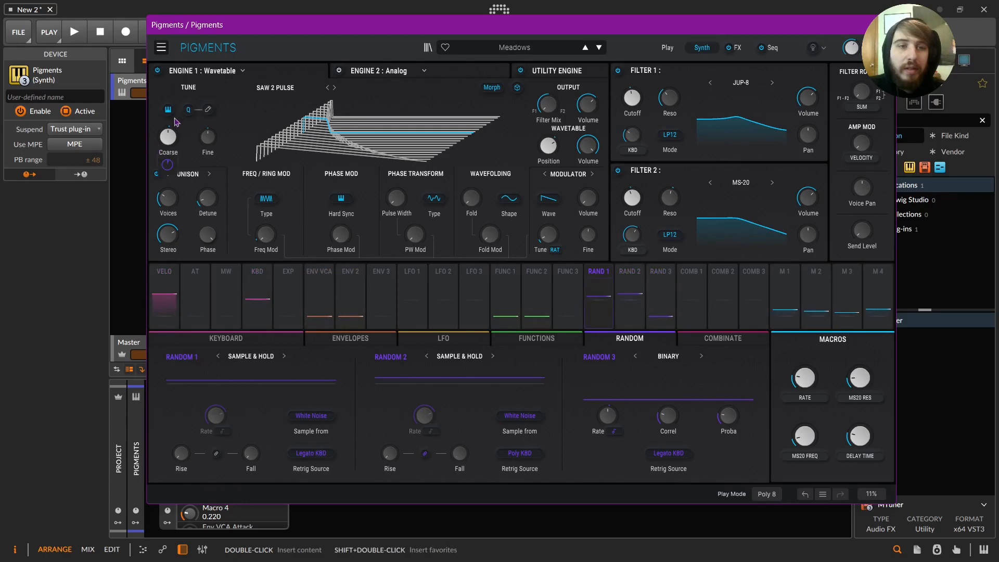
{"action": "left_click", "coordinate": [208, 109]}
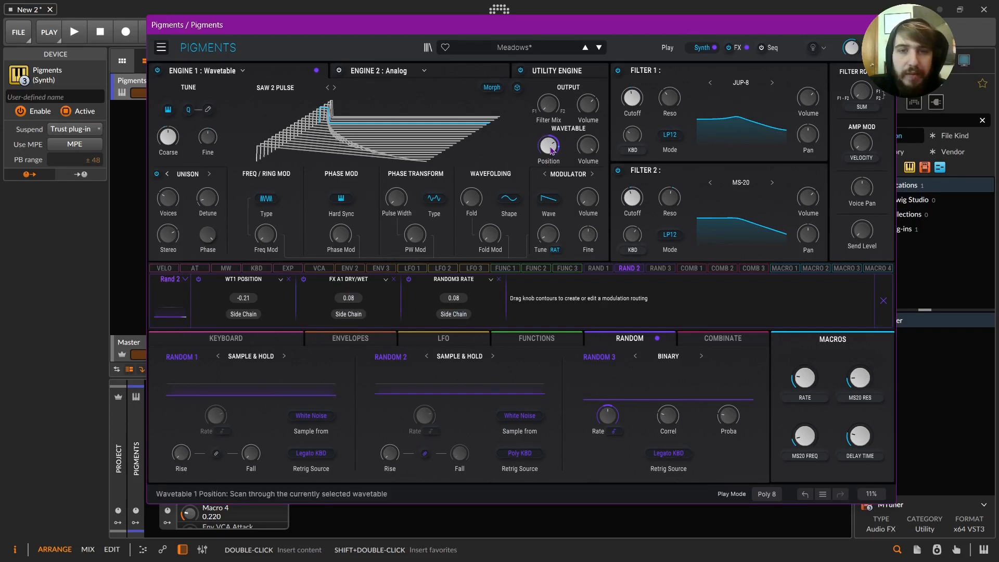
{"action": "left_click", "coordinate": [883, 301]}
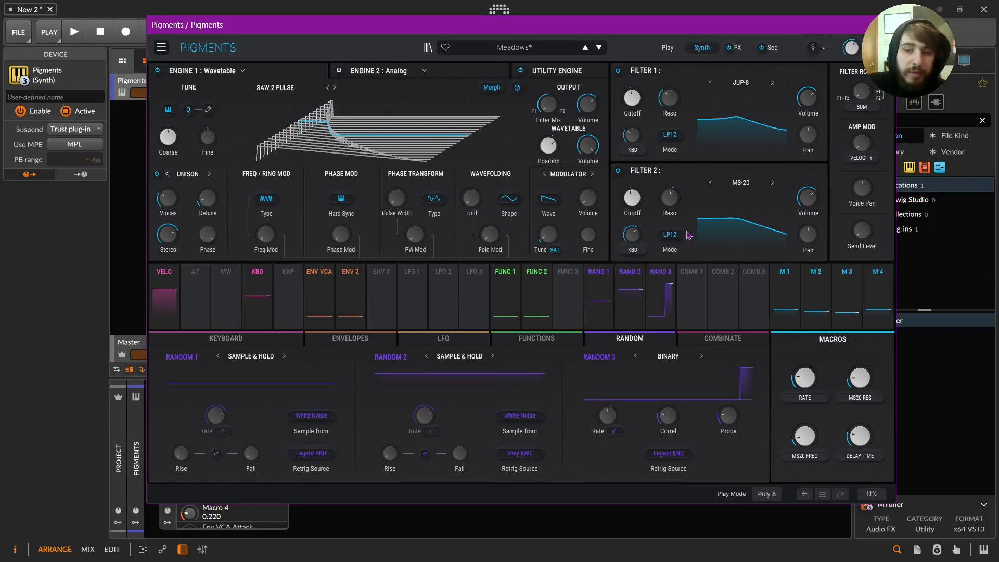
Audition the filter macros by raising MS20 RES to 0.800 and MS20 FREQ to about 0.300.
{"action": "mouse_move", "coordinate": [811, 385]}
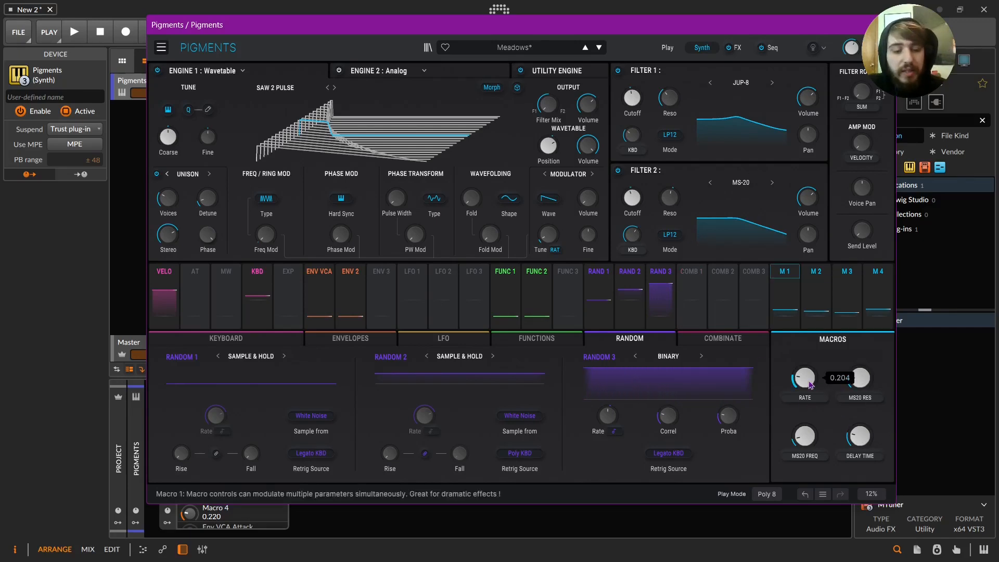
{"action": "left_click_drag", "start_coordinate": [852, 378], "coordinate": [851, 336]}
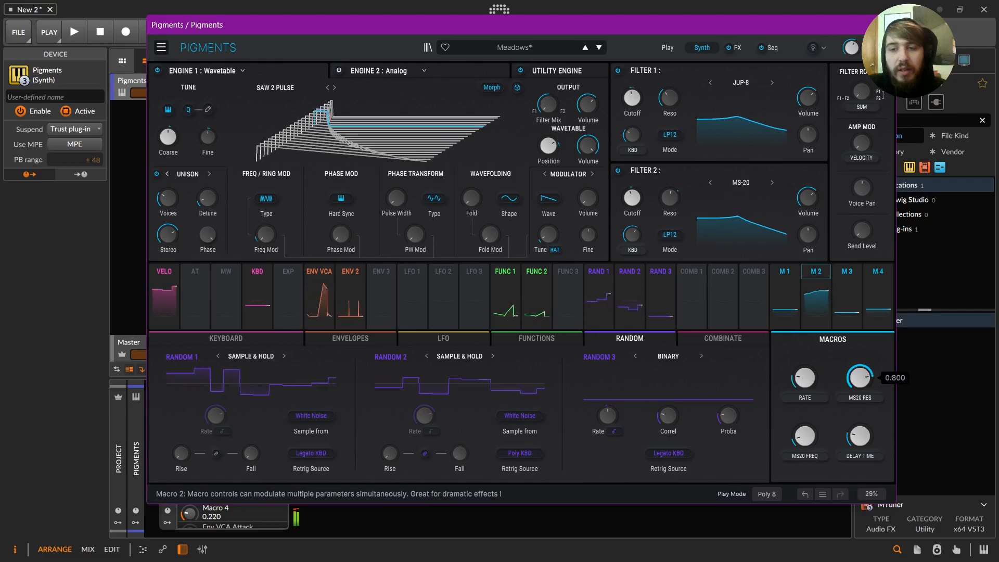
{"action": "mouse_move", "coordinate": [804, 437]}
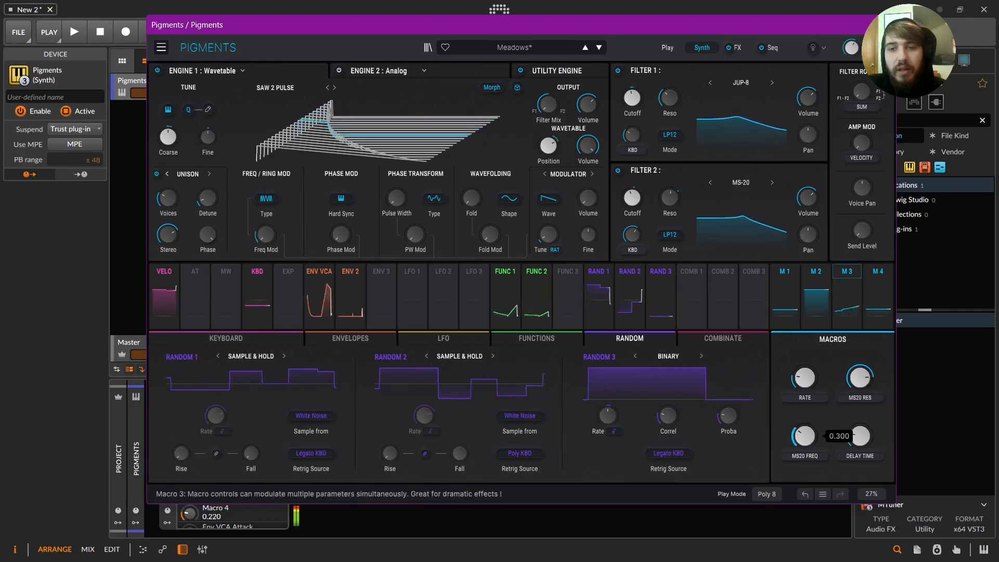
Audition a longer delay and faster modulation by raising the DELAY TIME macro to 0.900 and the RATE macro.
{"action": "left_click_drag", "start_coordinate": [860, 436], "coordinate": [860, 396]}
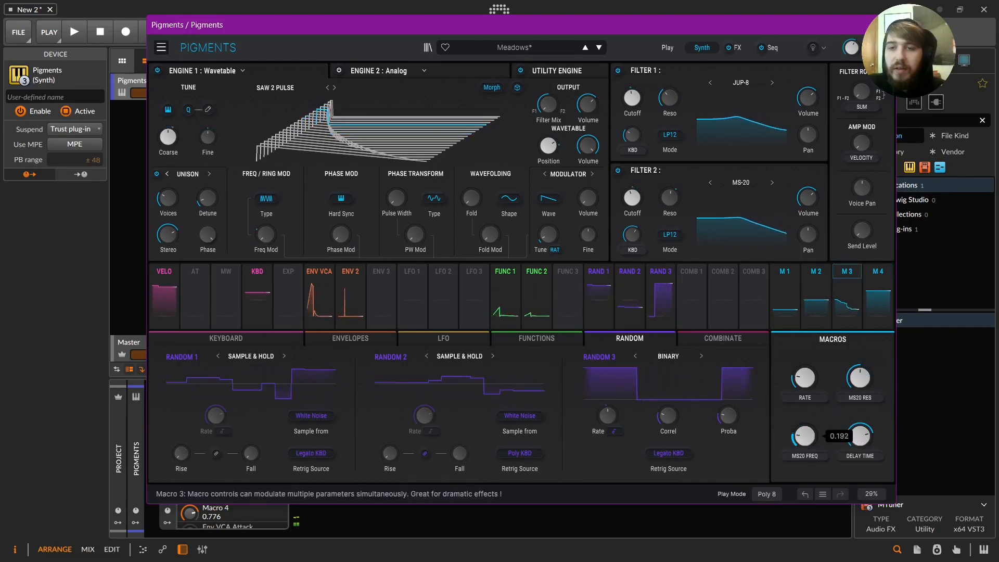
{"action": "left_click_drag", "start_coordinate": [859, 445], "coordinate": [859, 430]}
{"action": "left_click_drag", "start_coordinate": [808, 383], "coordinate": [809, 319]}
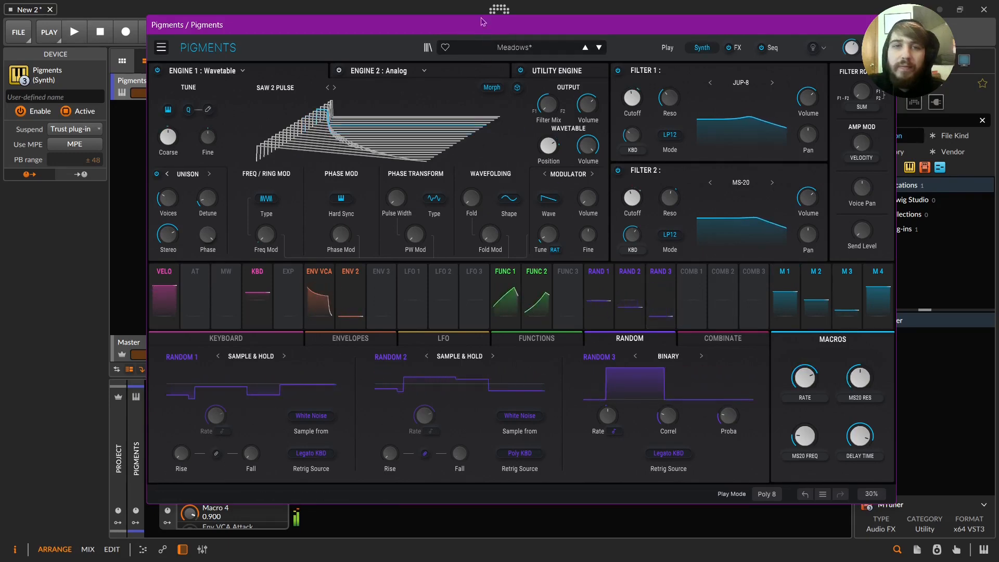
Reposition the plugin window and examine the sequencer's random amounts for velocity, trig probability, gate length and slide.
{"action": "left_click_drag", "start_coordinate": [484, 22], "coordinate": [507, 108]}
{"action": "left_click_drag", "start_coordinate": [267, 30], "coordinate": [266, 47]}
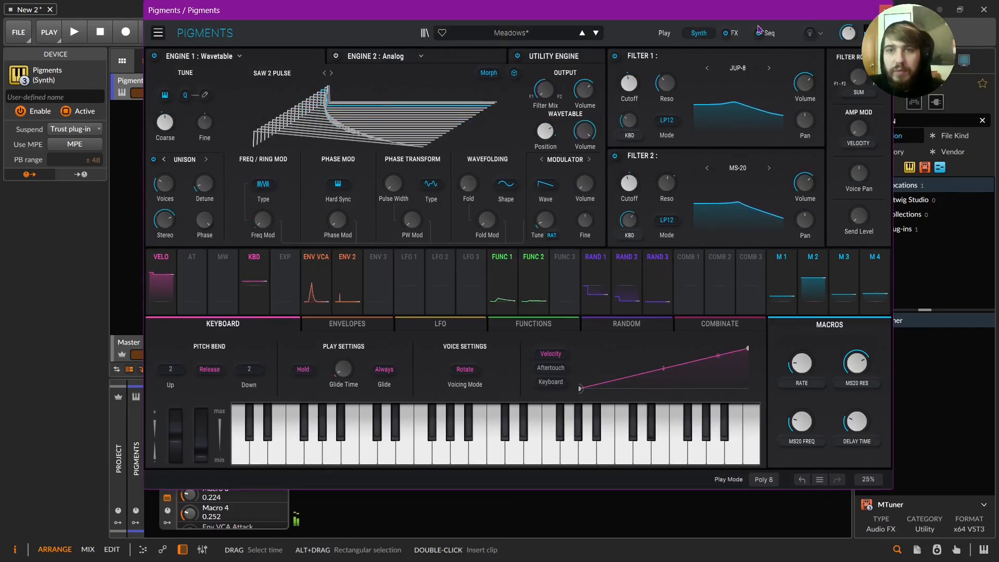
{"action": "left_click", "coordinate": [769, 34]}
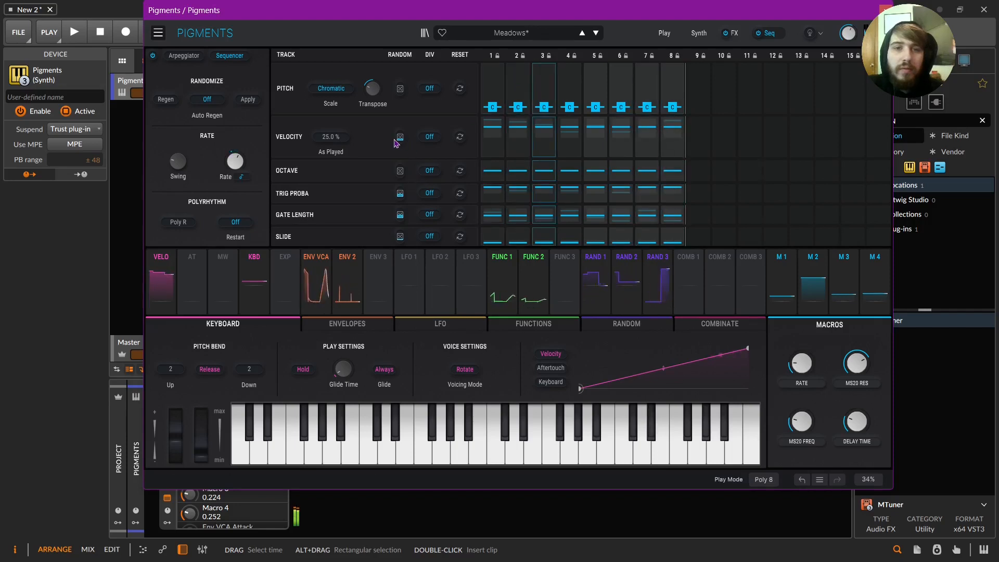
{"action": "mouse_move", "coordinate": [399, 141]}
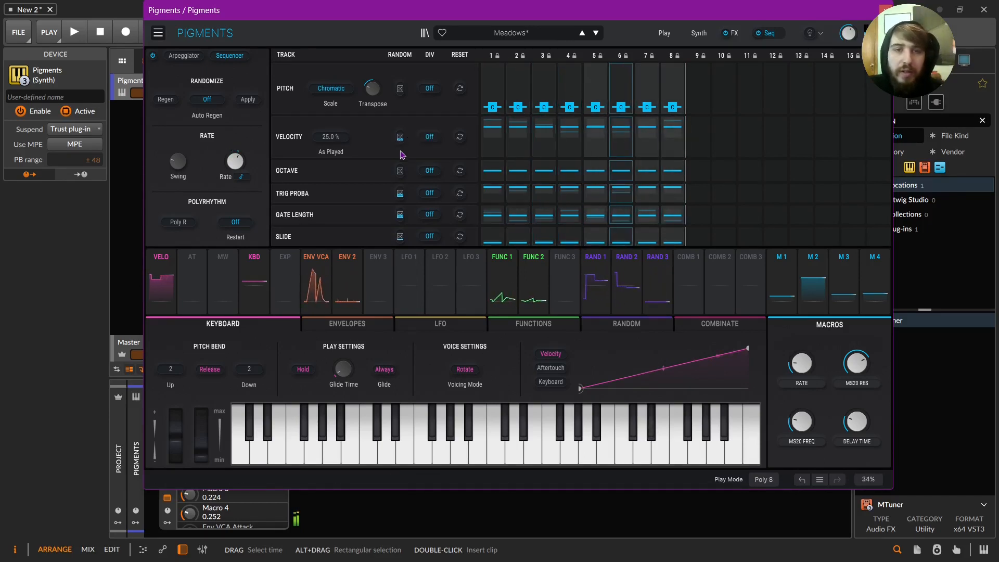
{"action": "mouse_move", "coordinate": [400, 197]}
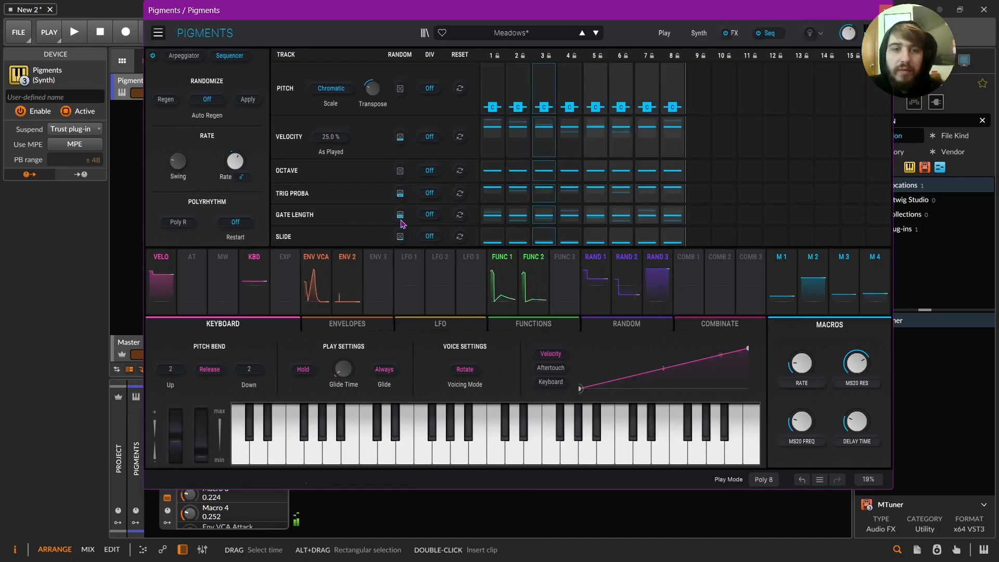
{"action": "mouse_move", "coordinate": [399, 217]}
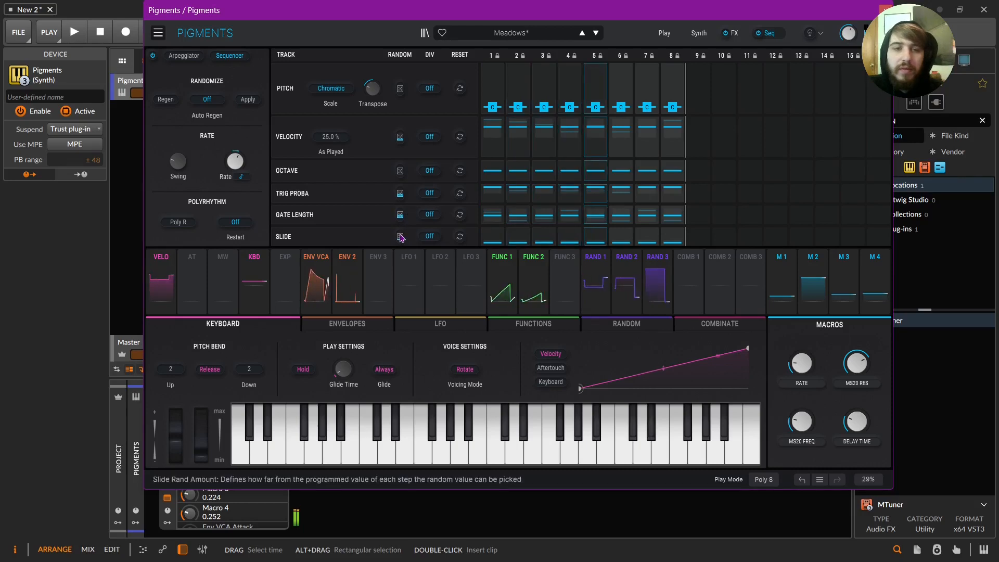
{"action": "mouse_move", "coordinate": [400, 240]}
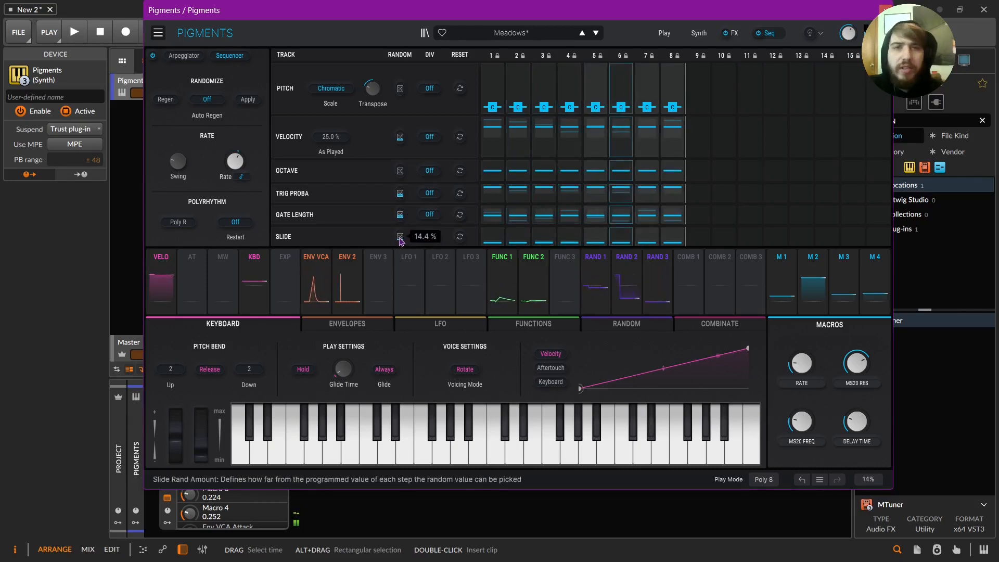
Return to the synth view and compare the envelope curves of Function 1 and Function 2.
{"action": "left_click", "coordinate": [699, 33]}
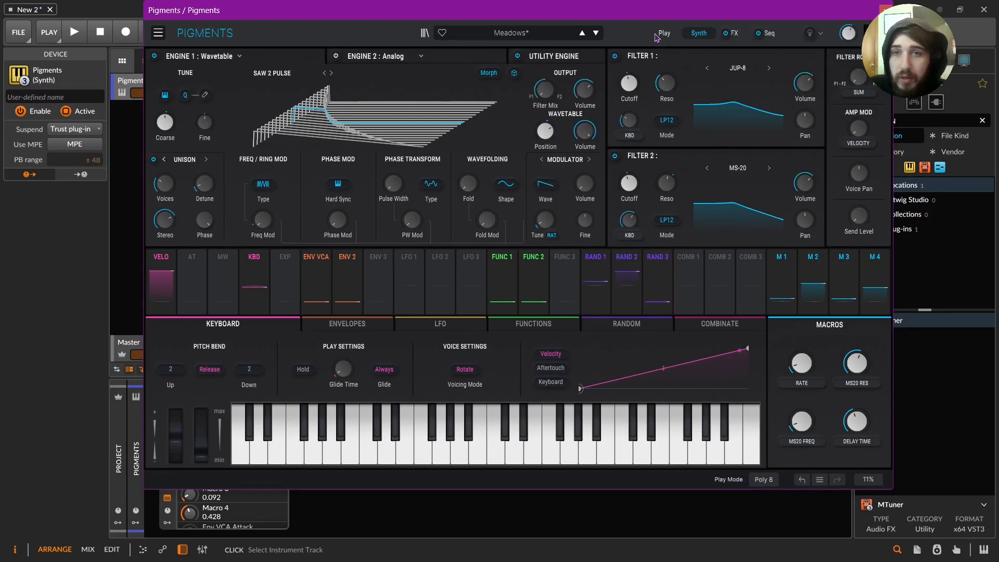
{"action": "left_click", "coordinate": [506, 265]}
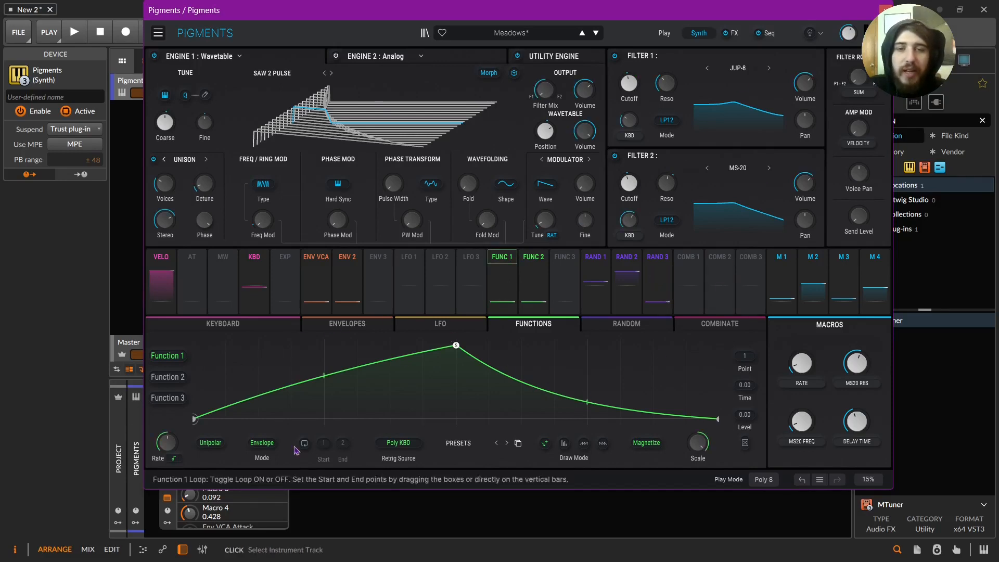
{"action": "left_click", "coordinate": [172, 377]}
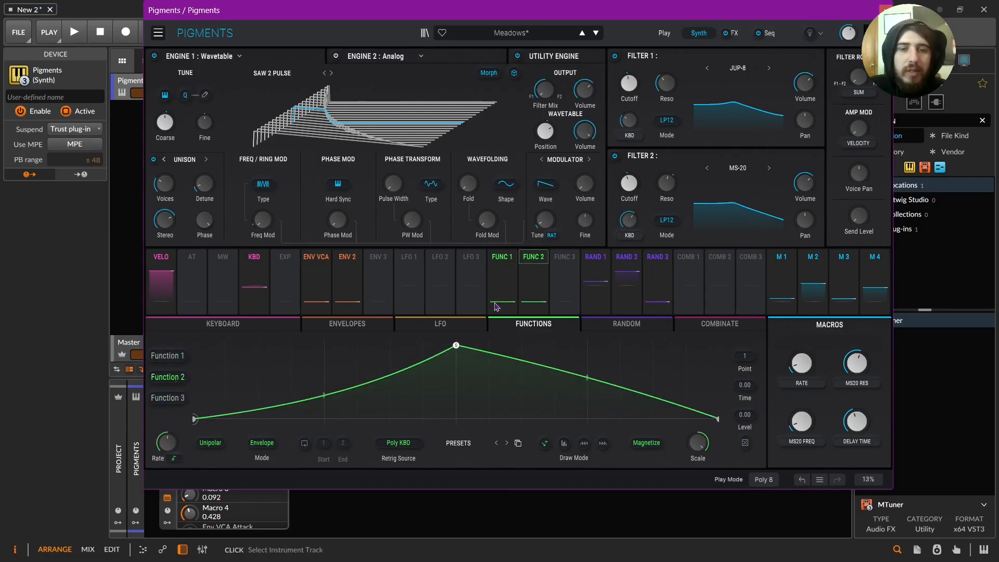
{"action": "left_click", "coordinate": [161, 359]}
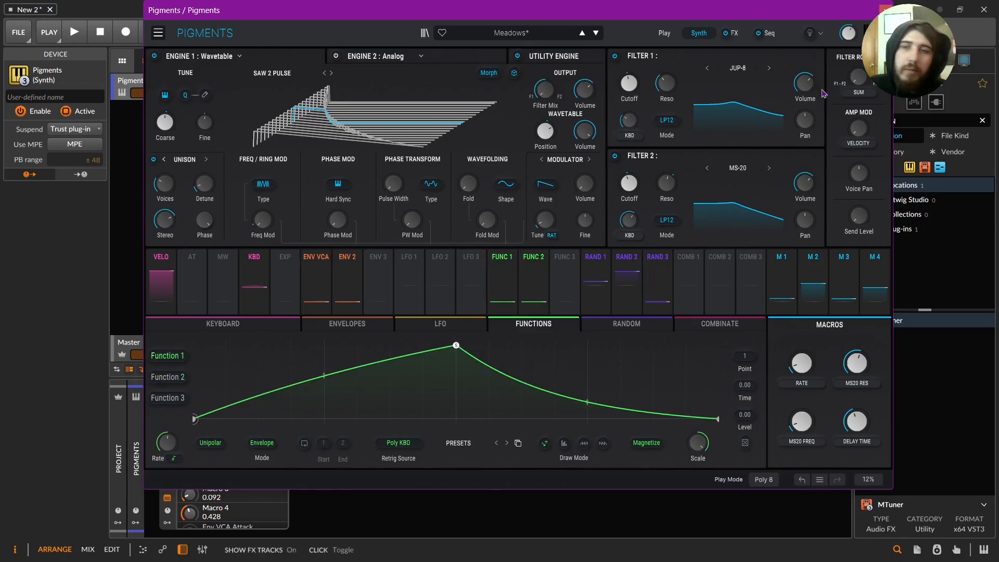
Try raising the MS20 RES macro and setting the MS20 FREQ macro to 0.272 to demonstrate the MS-20 filter.
{"action": "mouse_move", "coordinate": [632, 219]}
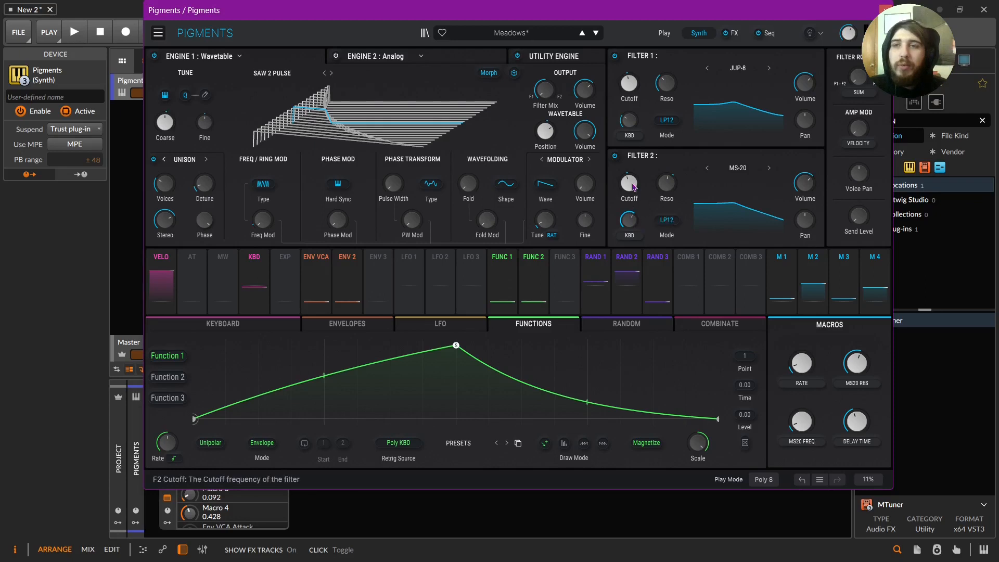
{"action": "mouse_move", "coordinate": [634, 118]}
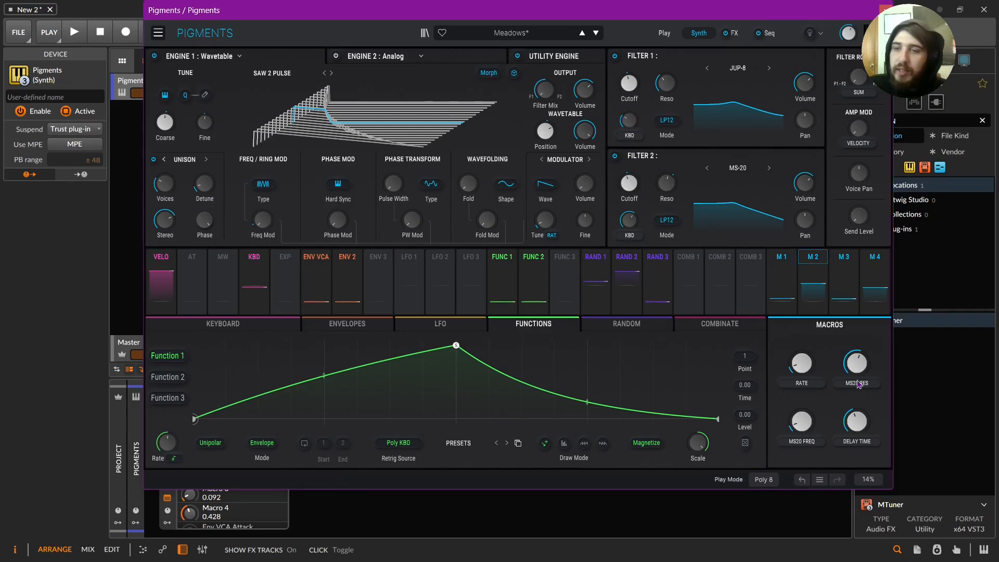
{"action": "mouse_move", "coordinate": [857, 364]}
{"action": "left_click_drag", "start_coordinate": [856, 365], "coordinate": [857, 379]}
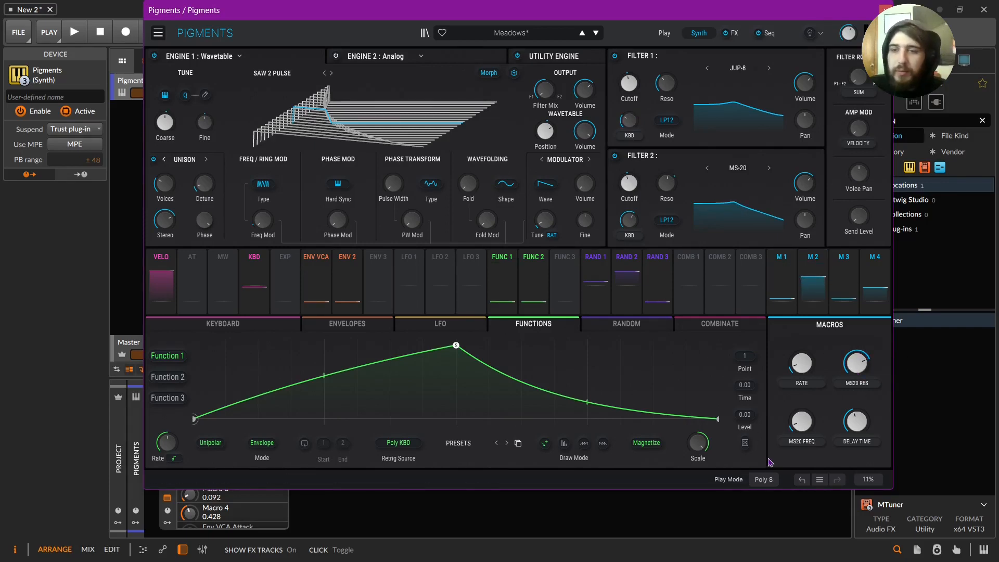
{"action": "mouse_move", "coordinate": [804, 434]}
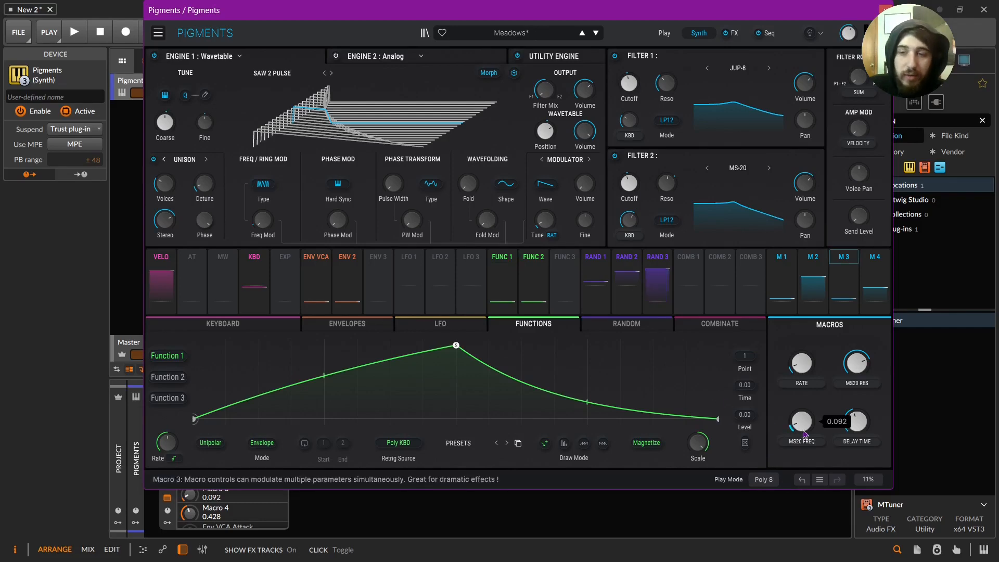
{"action": "mouse_move", "coordinate": [804, 429]}
{"action": "left_mouse_down"}
{"action": "mouse_move", "coordinate": [804, 408]}
{"action": "mouse_move", "coordinate": [804, 432]}
{"action": "left_mouse_up"}
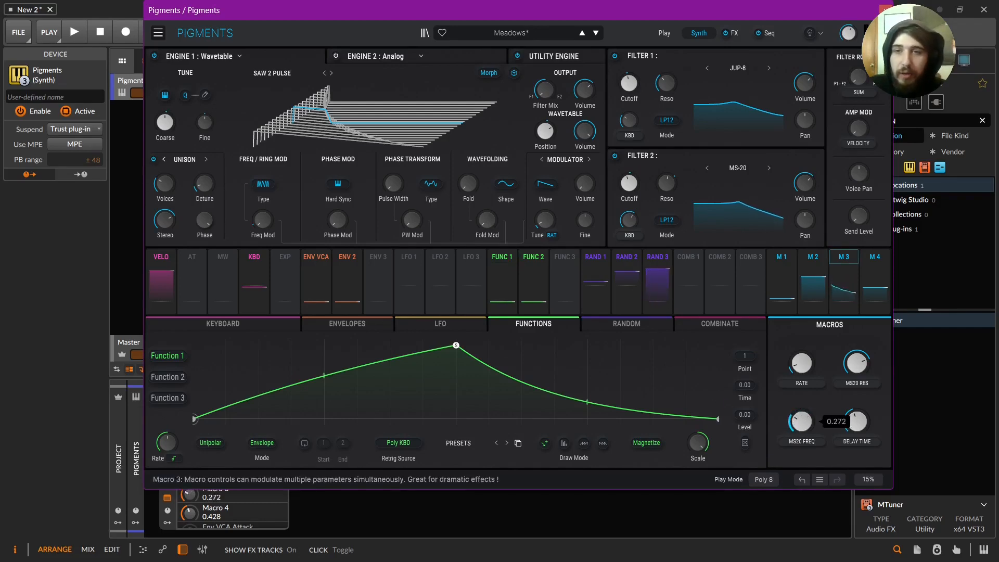
Check Filter 1's mode options, try its resonance at 0.932, and restore the previous resonance.
{"action": "left_click", "coordinate": [669, 123]}
{"action": "left_click", "coordinate": [669, 123]}
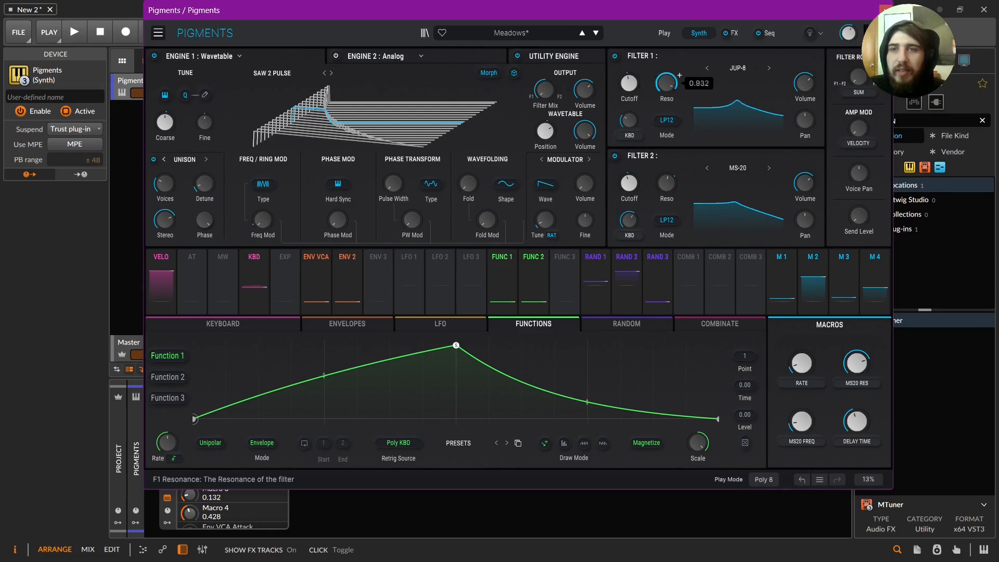
{"action": "double_click", "coordinate": [679, 75]}
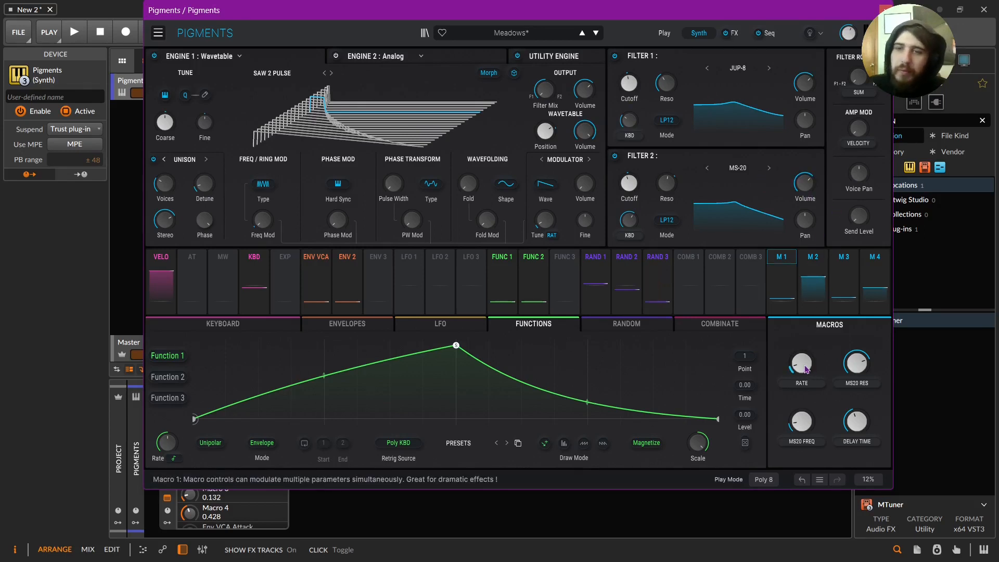
Try the MS20 FREQ macro at 0.040 with the MS20 RES macro near its maximum.
{"action": "mouse_move", "coordinate": [806, 432]}
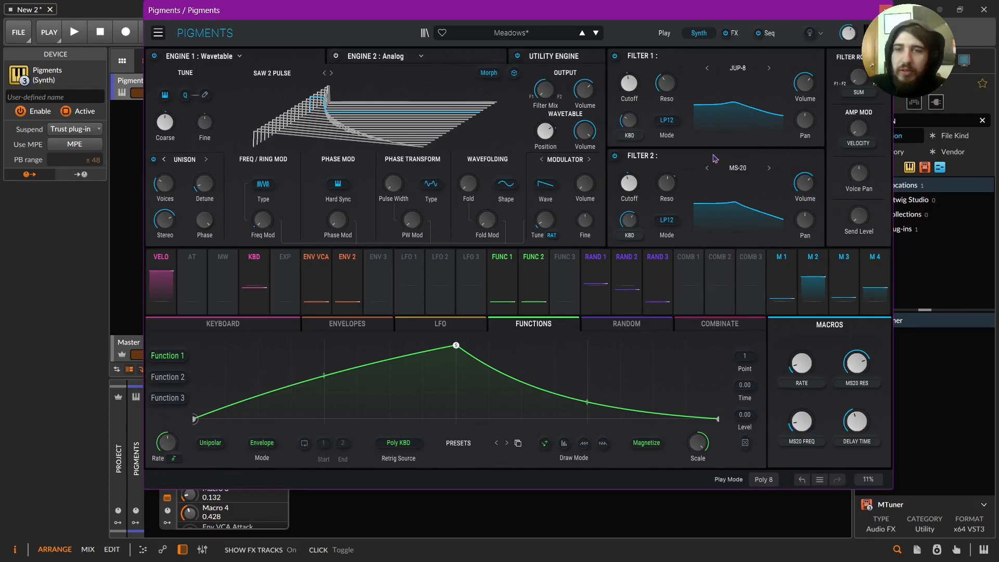
{"action": "left_click_drag", "start_coordinate": [803, 430], "coordinate": [858, 371]}
{"action": "left_click_drag", "start_coordinate": [856, 421], "coordinate": [856, 473]}
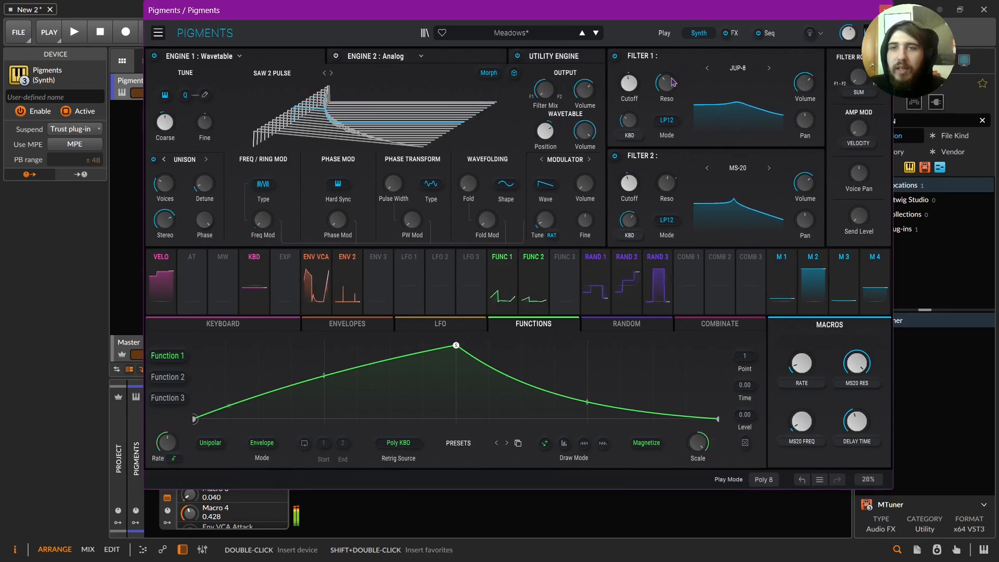
{"action": "left_click_drag", "start_coordinate": [667, 83], "coordinate": [667, 83]}
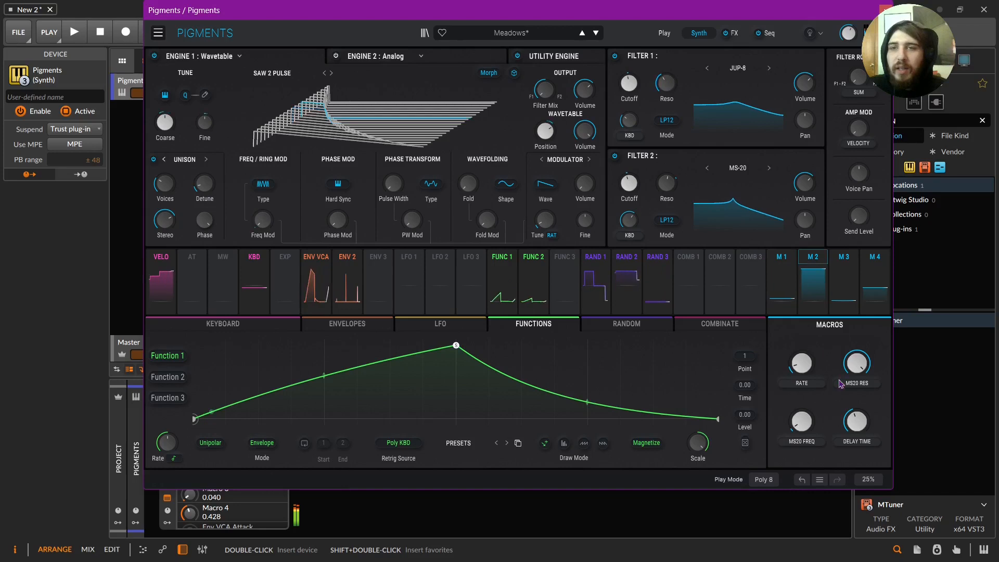
Raise the RATE and MS20 FREQ macros, with MS20 FREQ at 0.412, and lower DELAY TIME to 0.208.
{"action": "left_click_drag", "start_coordinate": [801, 422], "coordinate": [802, 411]}
{"action": "left_click_drag", "start_coordinate": [857, 363], "coordinate": [857, 354]}
{"action": "left_click_drag", "start_coordinate": [802, 420], "coordinate": [801, 433]}
{"action": "left_click_drag", "start_coordinate": [802, 363], "coordinate": [802, 344]}
{"action": "left_click_drag", "start_coordinate": [856, 422], "coordinate": [856, 437]}
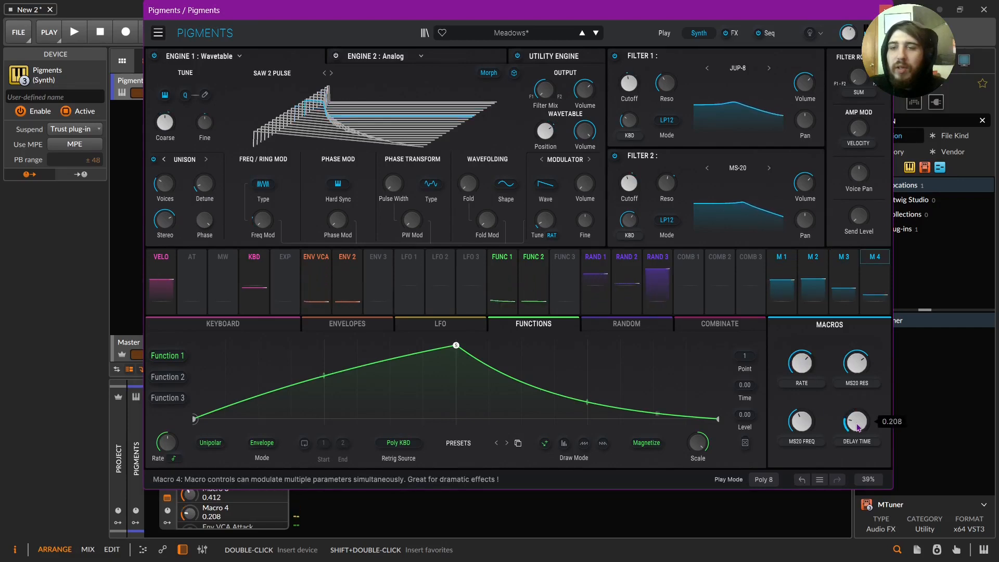
Sweep the MS20 FREQ macro down to 0.00, settle it at 0.200, and lower the MS20 RES macro.
{"action": "left_click", "coordinate": [796, 383]}
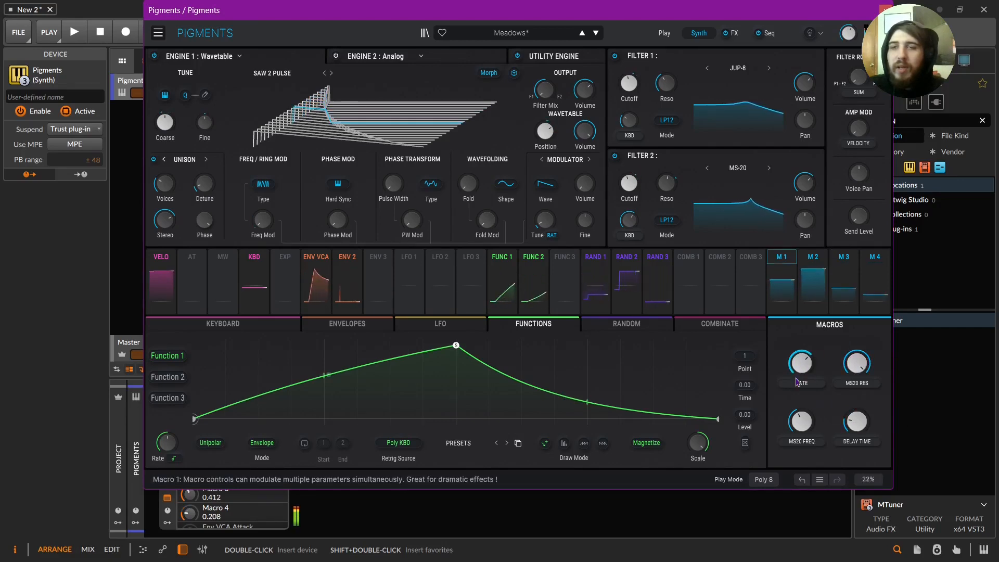
{"action": "left_click_drag", "start_coordinate": [802, 421], "coordinate": [802, 447]}
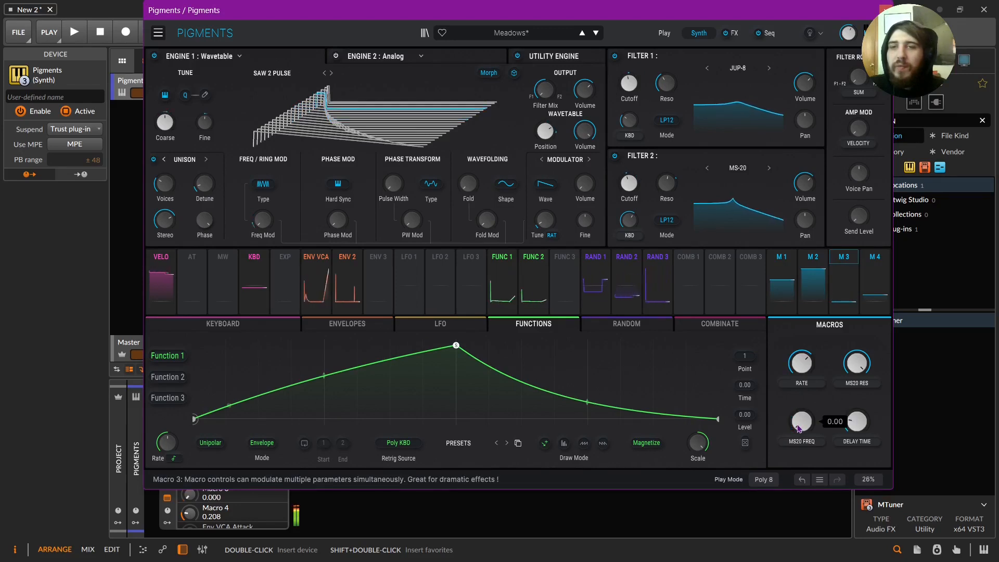
{"action": "mouse_move", "coordinate": [801, 423]}
{"action": "left_mouse_down"}
{"action": "mouse_move", "coordinate": [802, 400]}
{"action": "mouse_move", "coordinate": [802, 431]}
{"action": "left_mouse_up"}
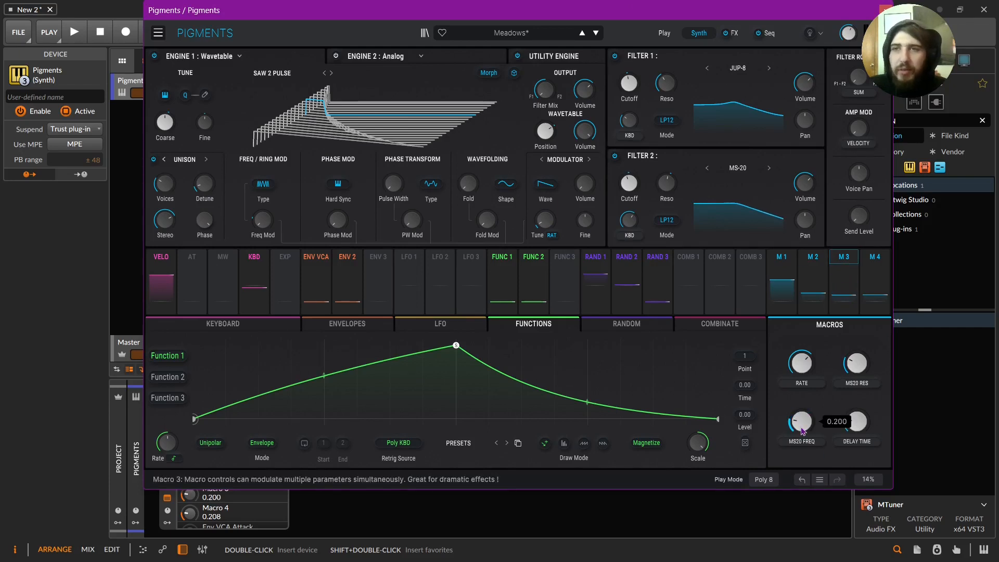
Raise the MS20 FREQ macro to 0.448 and set the DELAY TIME macro to 0.612.
{"action": "left_click_drag", "start_coordinate": [805, 426], "coordinate": [805, 407]}
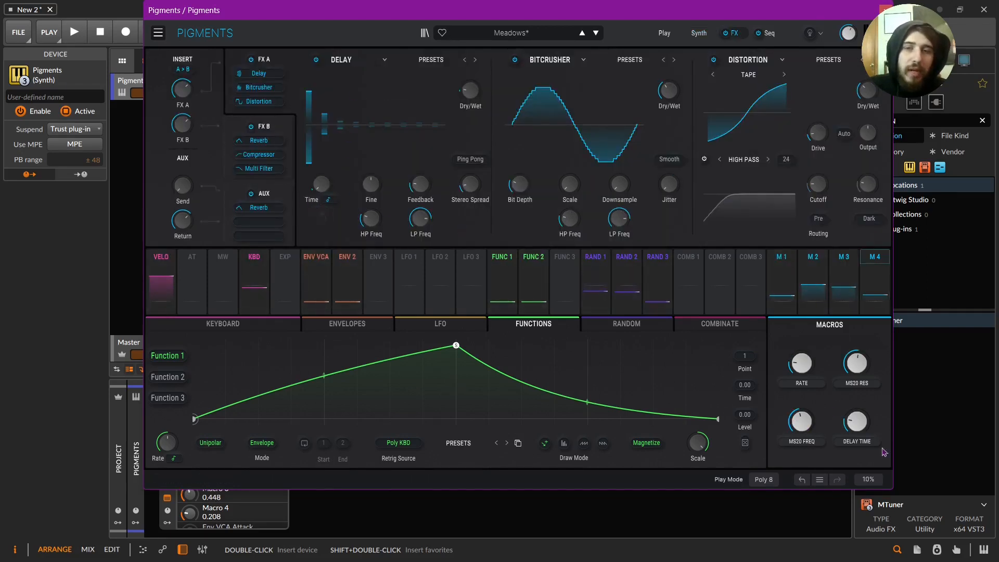
{"action": "mouse_move", "coordinate": [805, 367]}
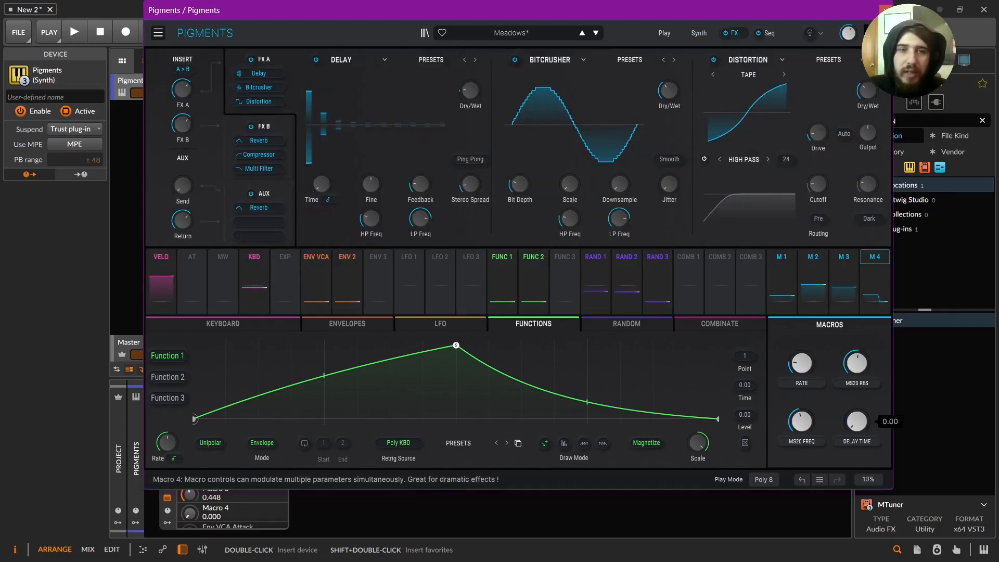
{"action": "left_click_drag", "start_coordinate": [856, 422], "coordinate": [856, 400]}
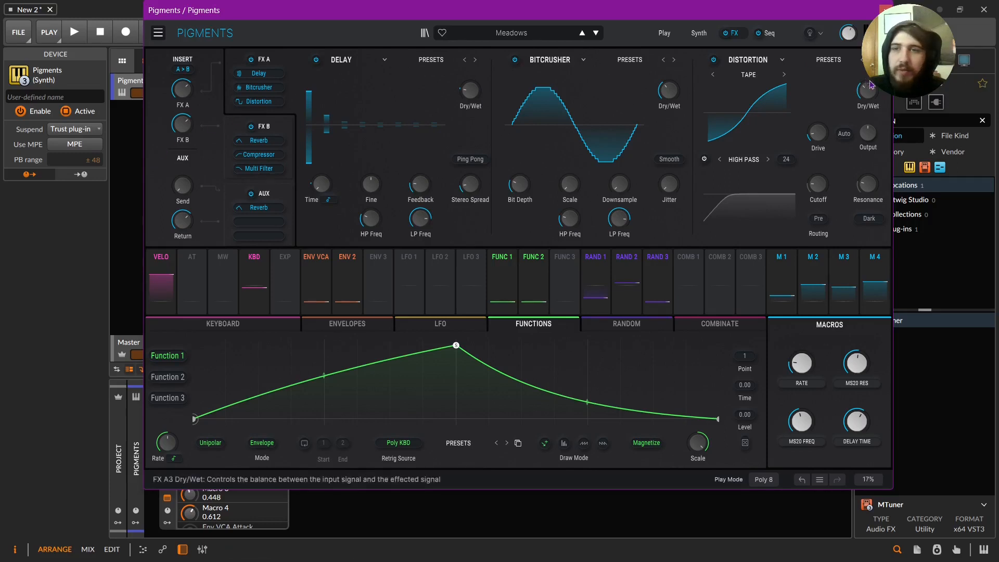
Show the FX B effects and compare the sound with the Compressor bypassed and active, leaving it enabled.
{"action": "left_click", "coordinate": [271, 127]}
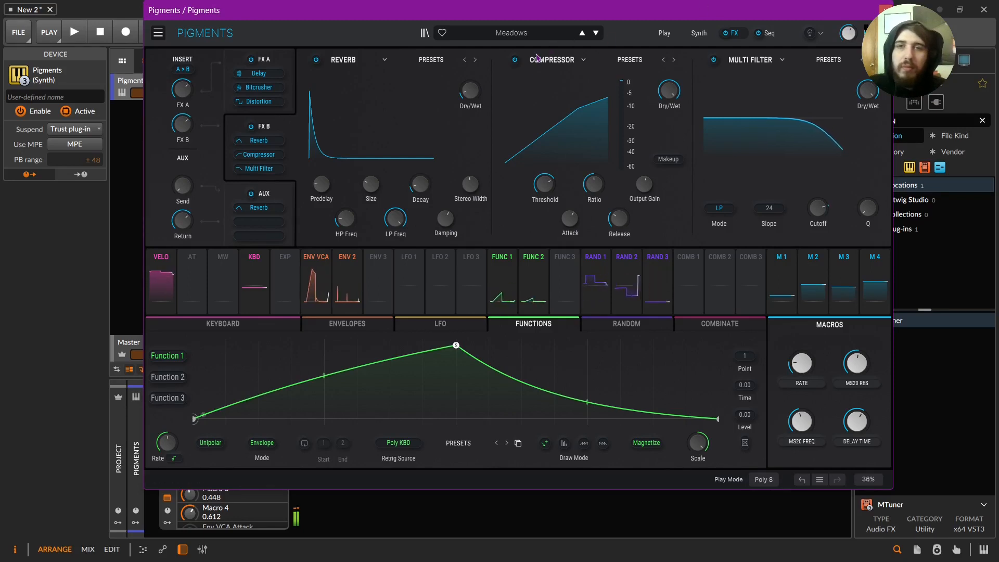
{"action": "left_click", "coordinate": [518, 62]}
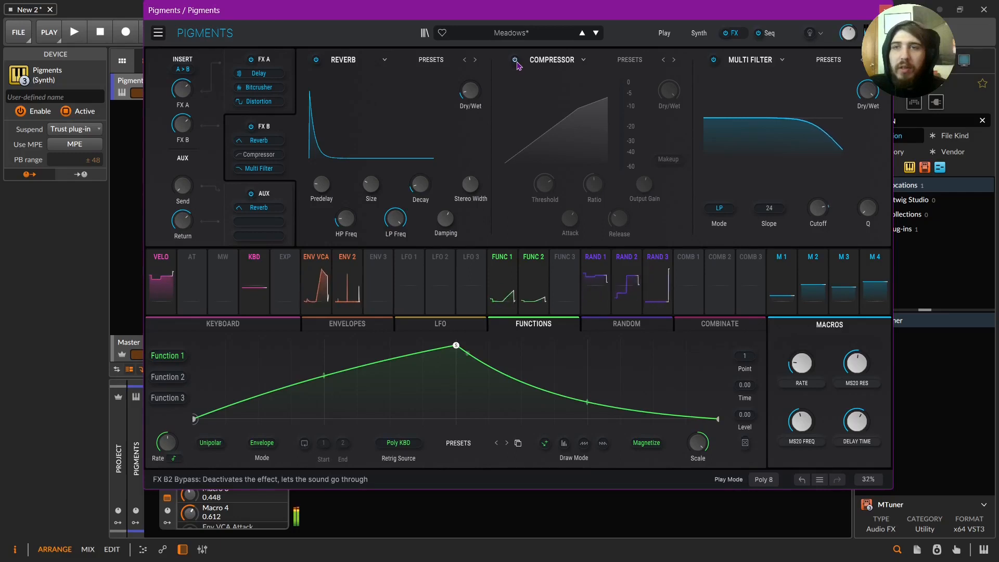
{"action": "left_click", "coordinate": [516, 60]}
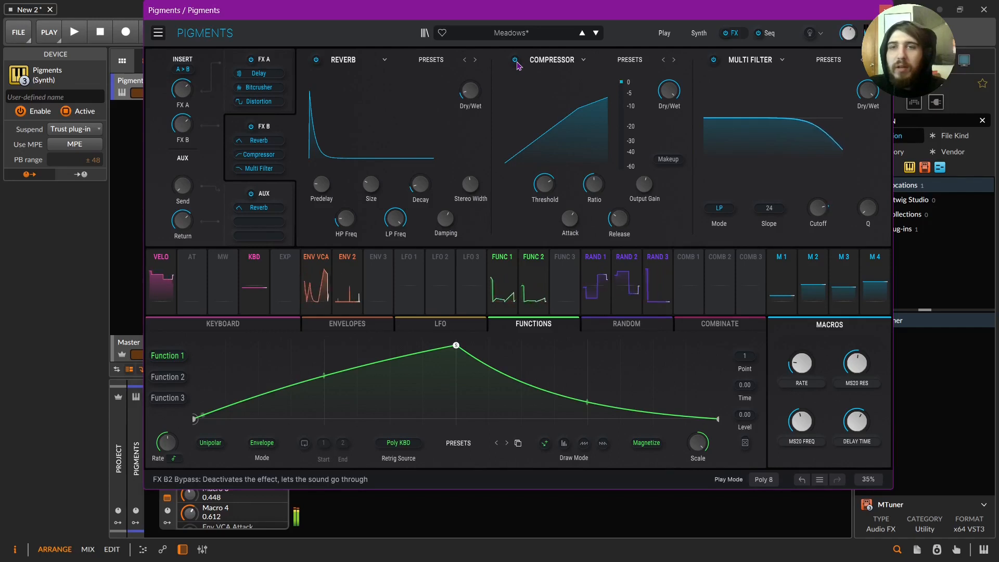
{"action": "left_click", "coordinate": [515, 61]}
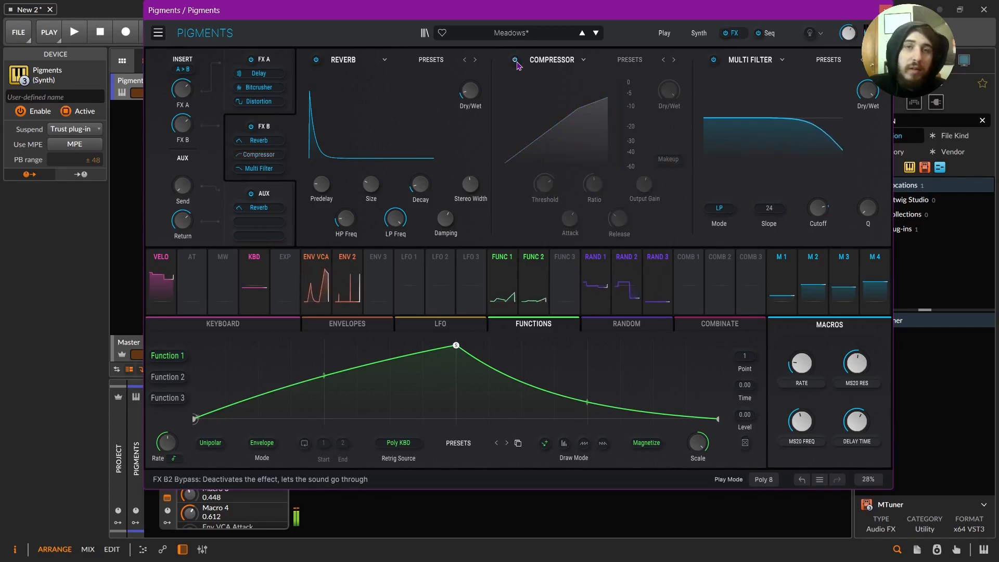
{"action": "left_click", "coordinate": [516, 60]}
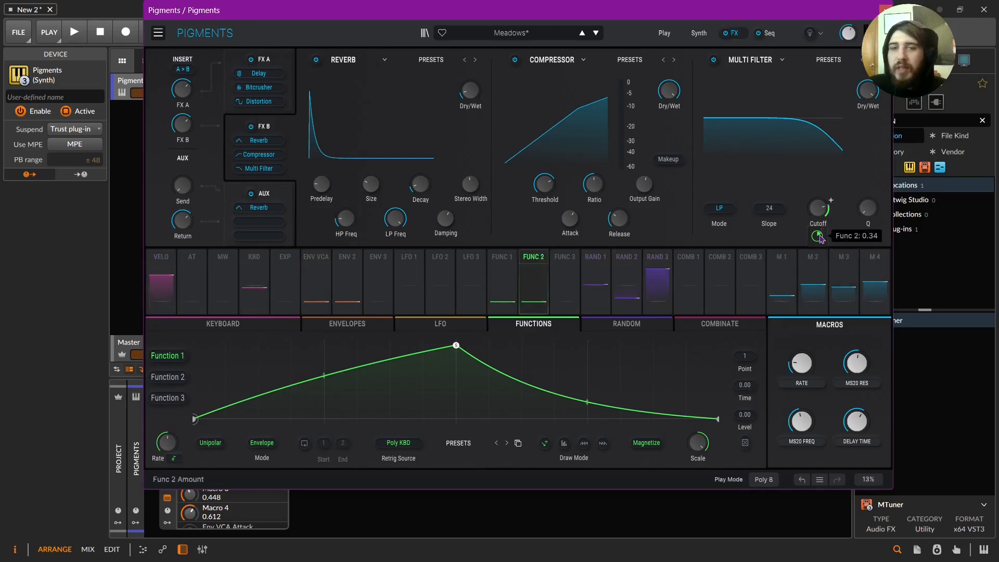
Examine the FX B Multi Filter's cutoff and its Func 2 modulation alongside the two filters on the synth page.
{"action": "mouse_move", "coordinate": [825, 216]}
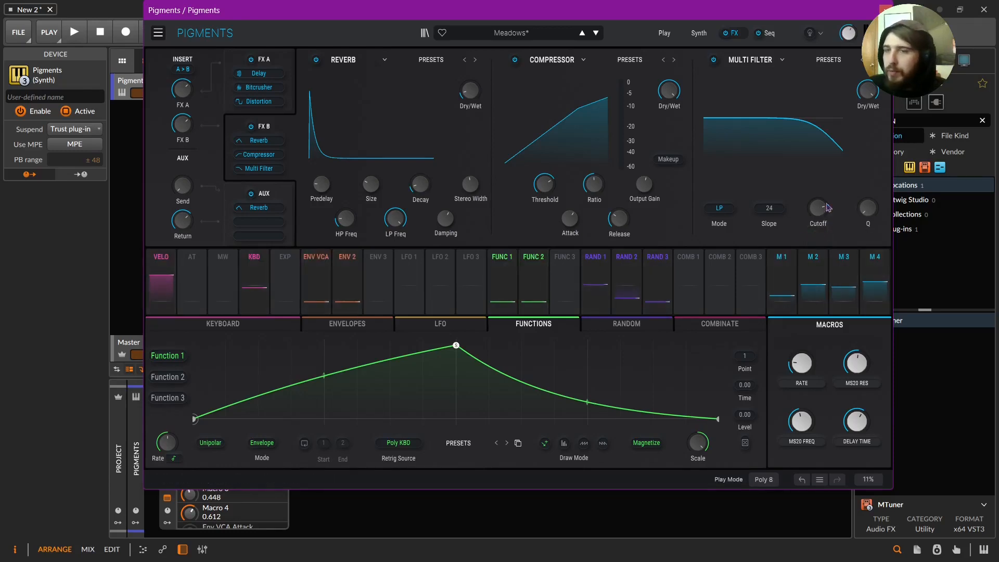
{"action": "left_click", "coordinate": [698, 34]}
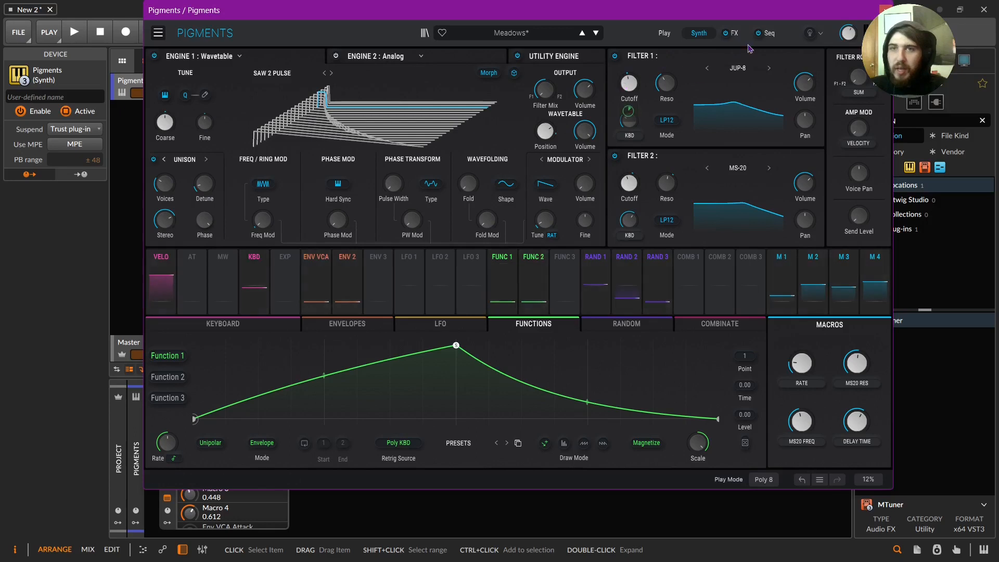
{"action": "left_click", "coordinate": [731, 33]}
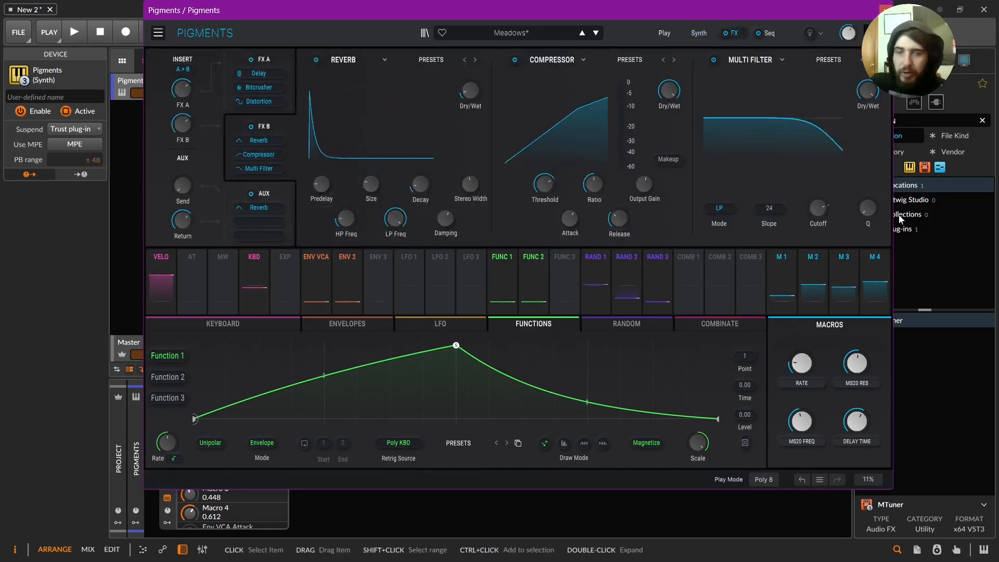
{"action": "mouse_move", "coordinate": [819, 206]}
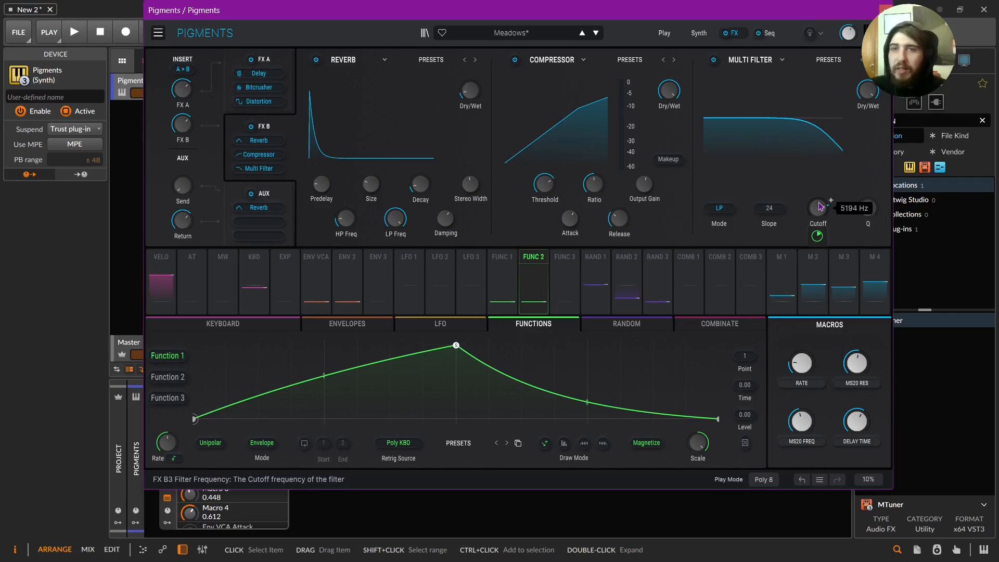
Compare the sound with the Multi Filter bypassed and active, and review the synth page before returning to the effects.
{"action": "left_click", "coordinate": [712, 61]}
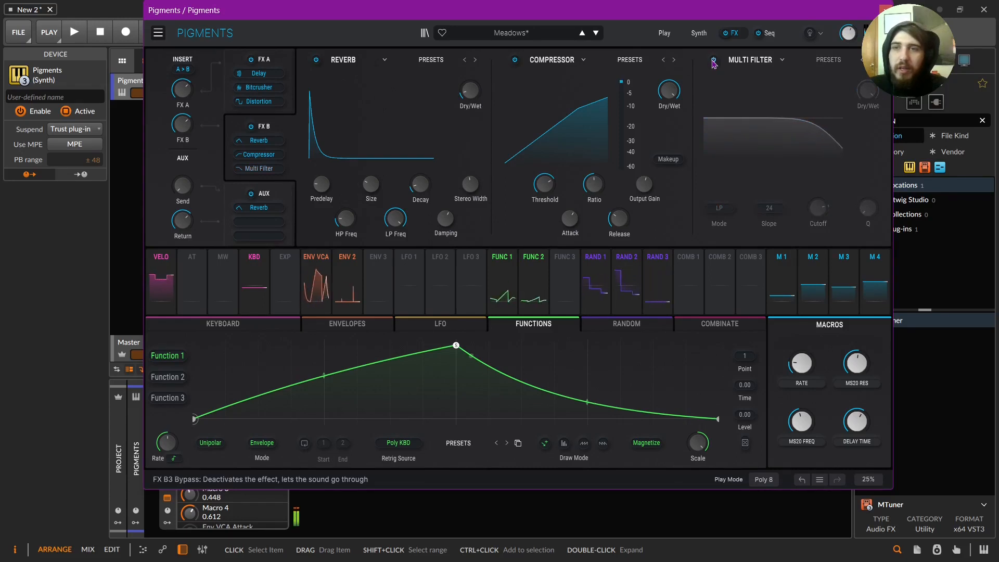
{"action": "left_click", "coordinate": [713, 61]}
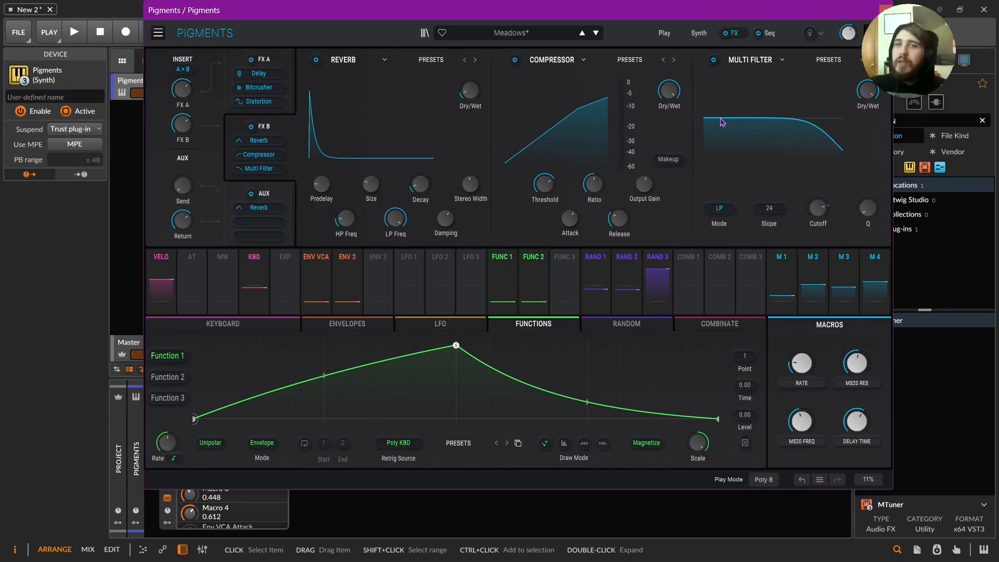
{"action": "left_click", "coordinate": [699, 33]}
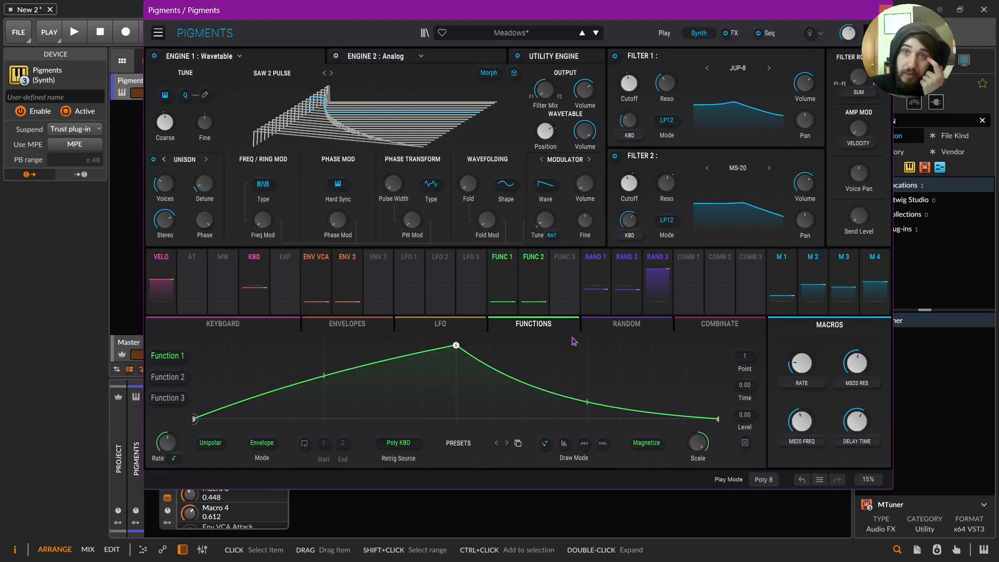
{"action": "left_click", "coordinate": [741, 31]}
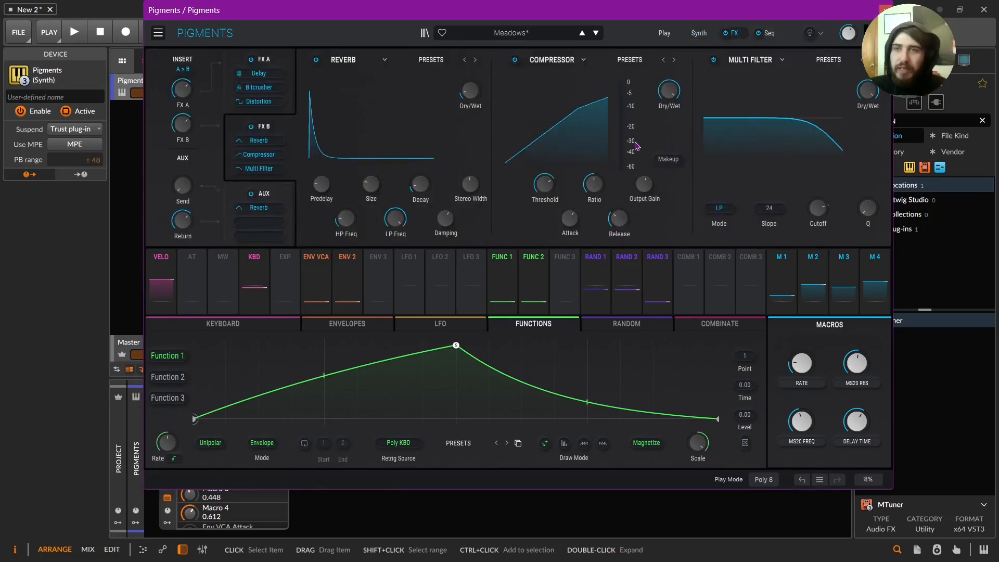